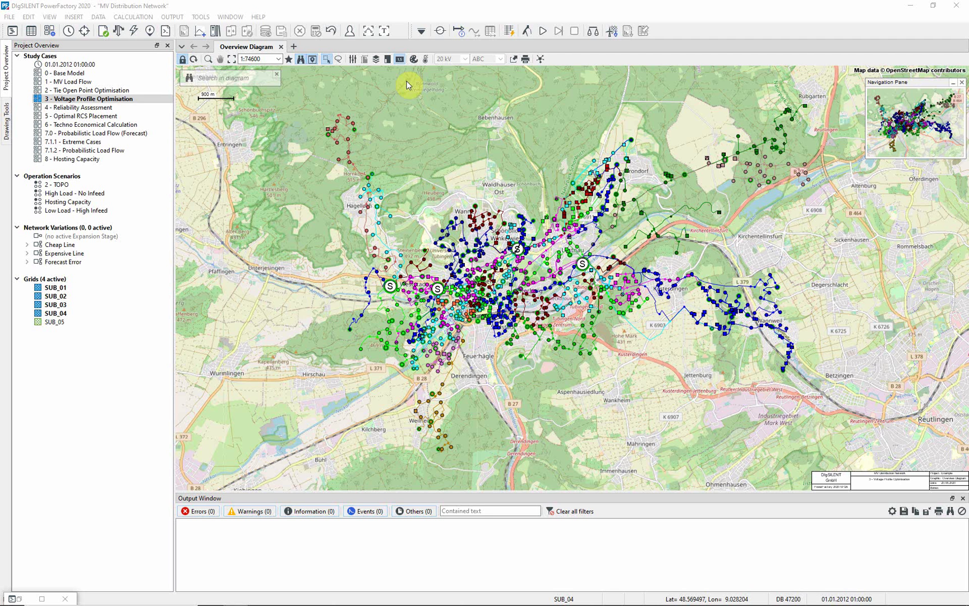
# - Select Distribution Network Tools as the active analysis toolbox
pyautogui.click(422, 31)
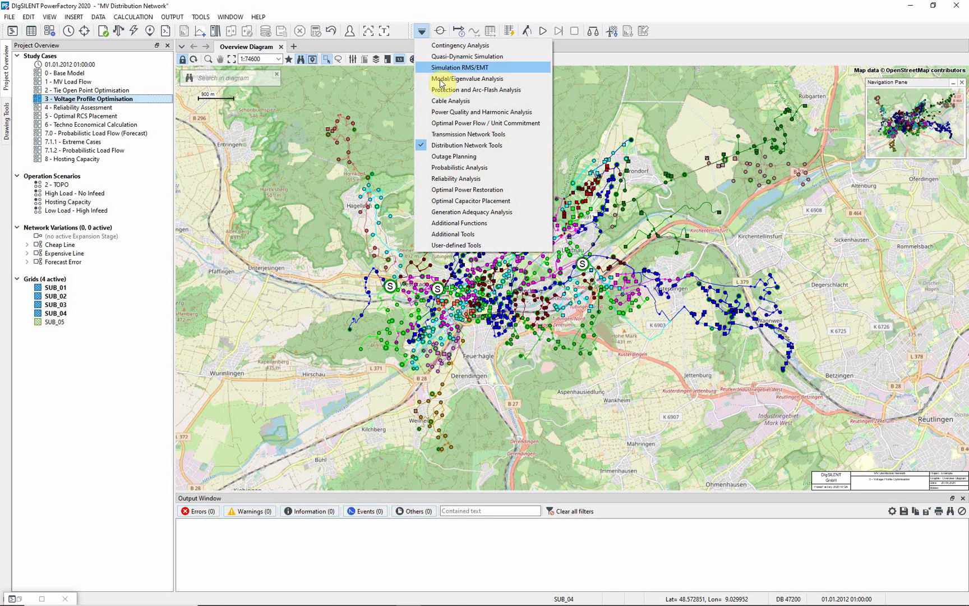
pyautogui.click(519, 145)
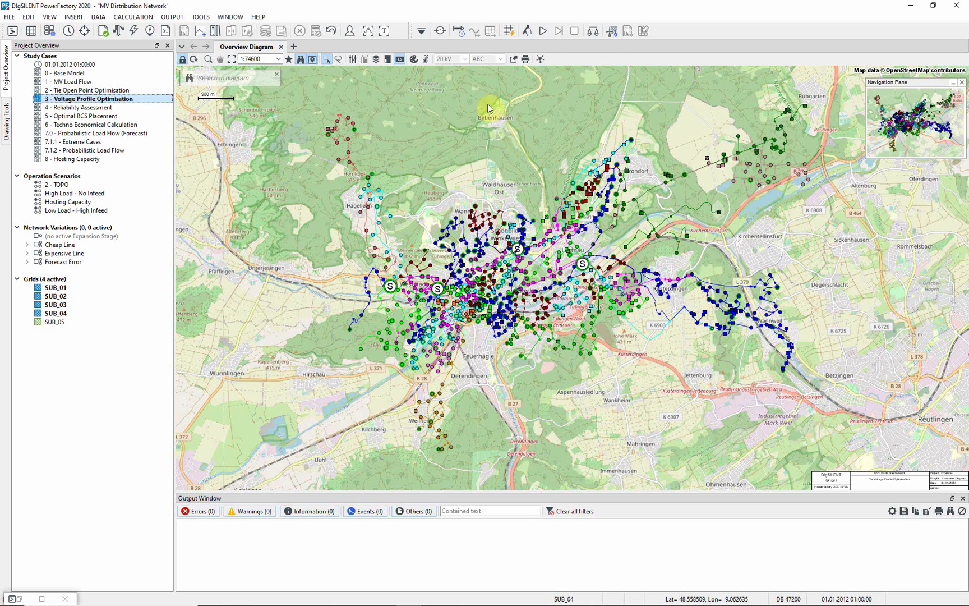
# - Run the Voltage Profile Optimisation in Optimisation mode with the default limits
pyautogui.click(461, 35)
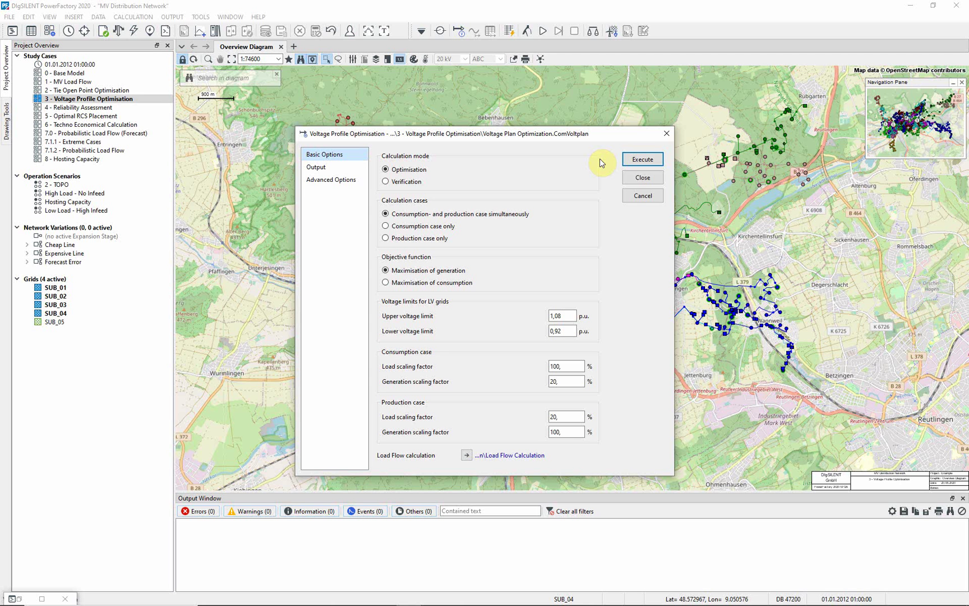
pyautogui.click(641, 159)
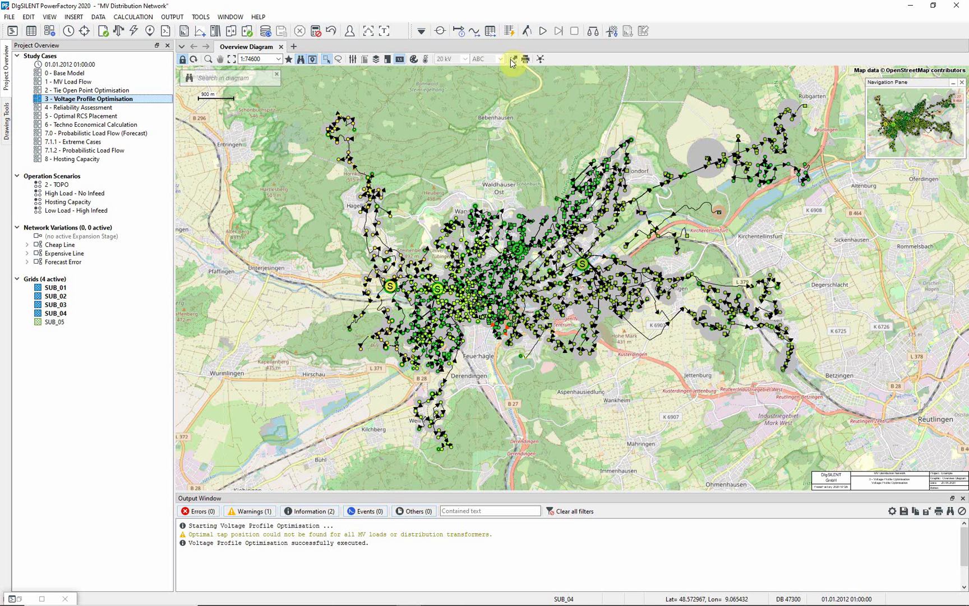
# - Generate the optimisation result reports, excluding distribution transformer drop and rise violations
pyautogui.click(491, 31)
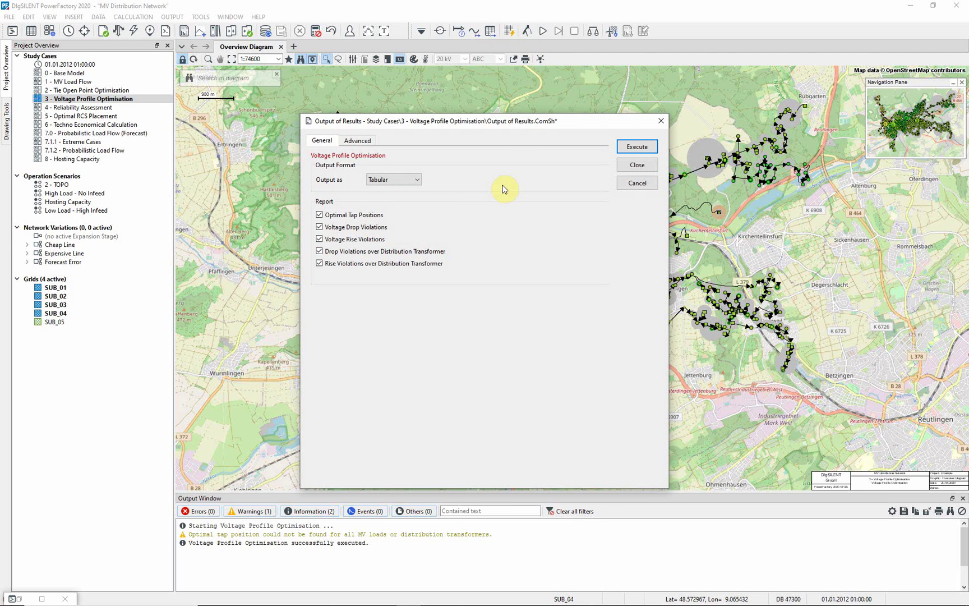
pyautogui.click(320, 252)
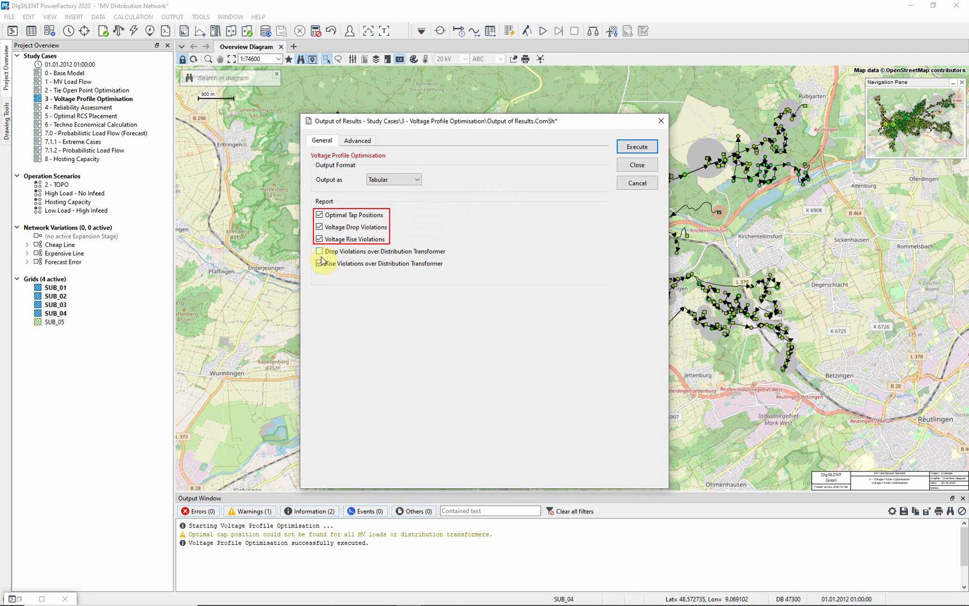
pyautogui.click(319, 264)
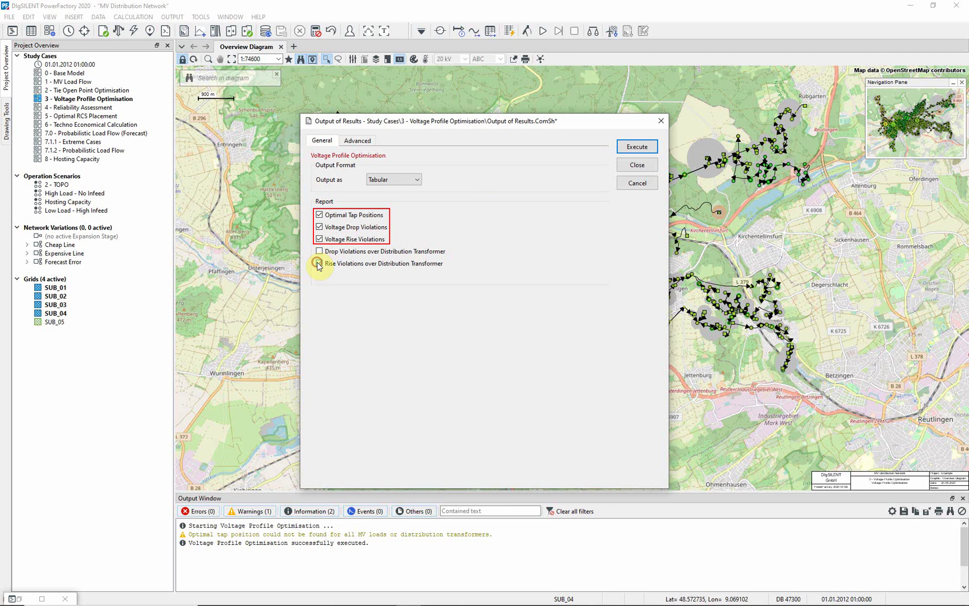
pyautogui.click(626, 149)
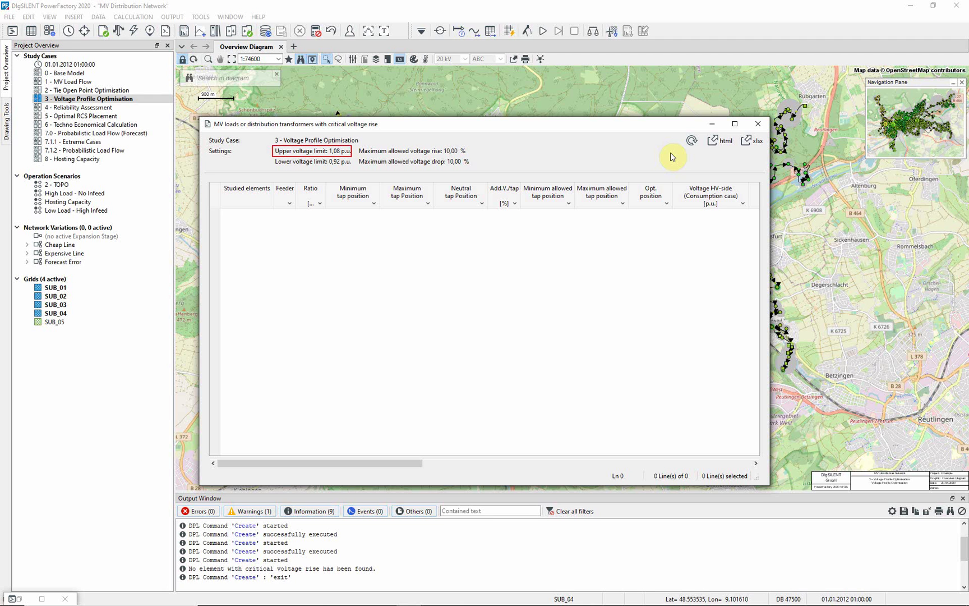
# - Close the empty voltage rise report, review LD_MV_845's voltages in the drop report, then close it
pyautogui.click(759, 124)
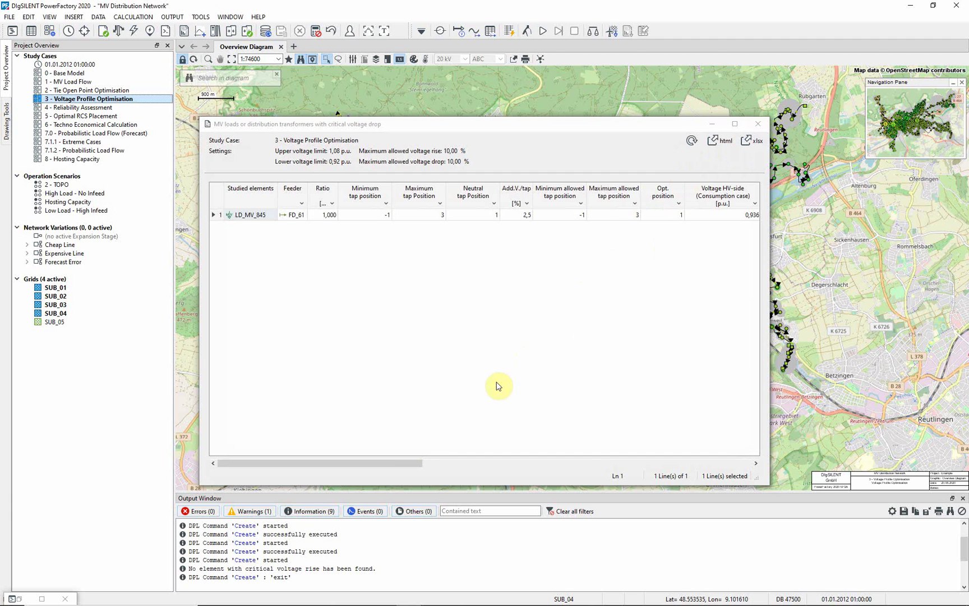
pyautogui.click(384, 463)
pyautogui.moveTo(385, 465); pyautogui.dragTo(541, 452)
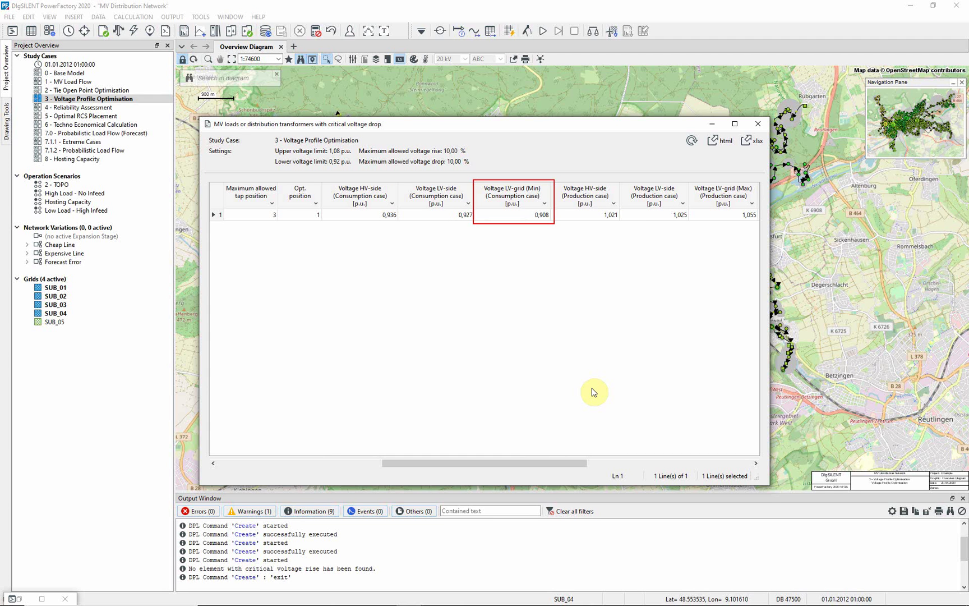
pyautogui.click(759, 125)
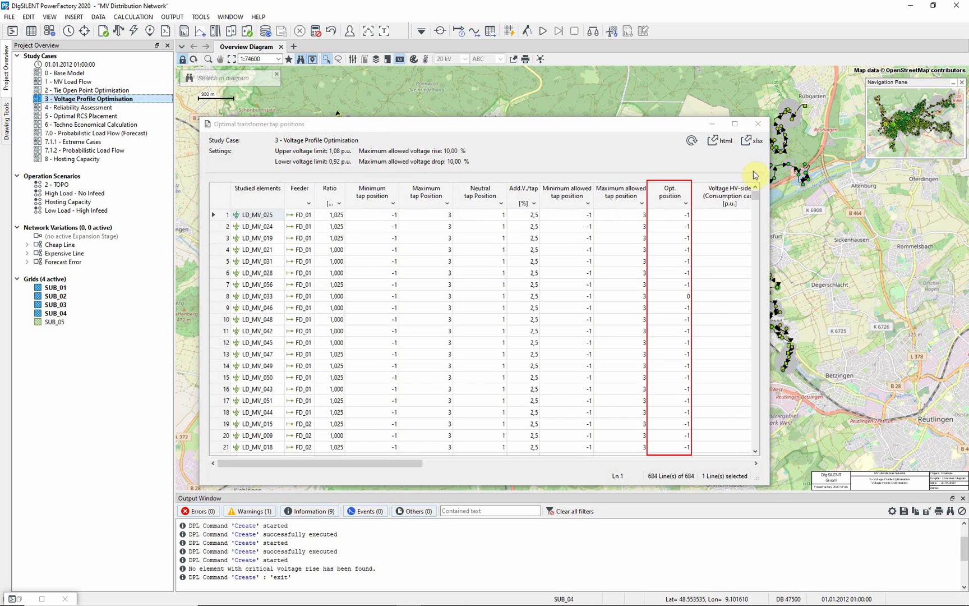
# - Close the optimal transformer tap positions report after checking the Opt. position column
pyautogui.click(756, 124)
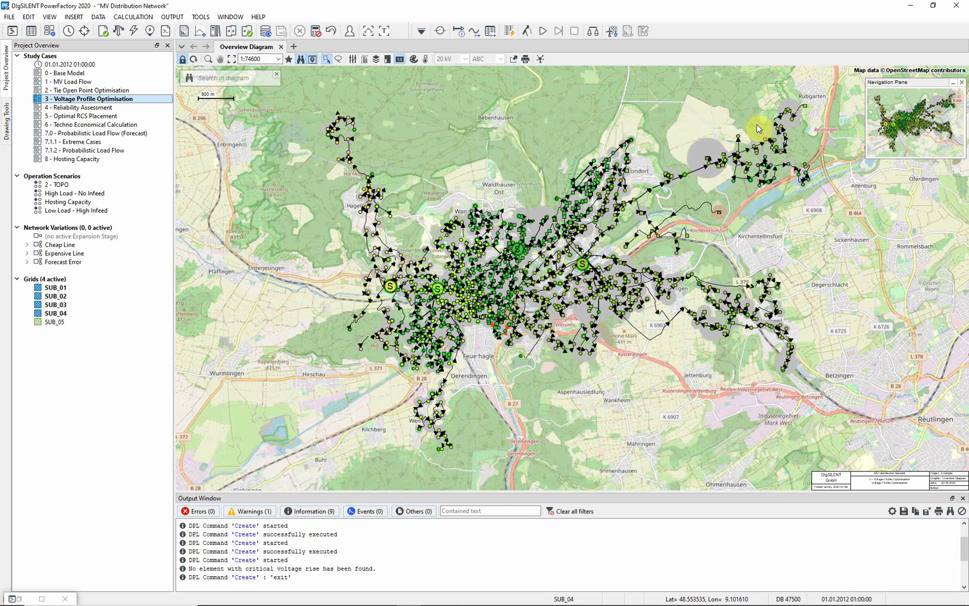
# - Plot the voltage profile of feeder FD_26 using the default profile settings
pyautogui.click(474, 32)
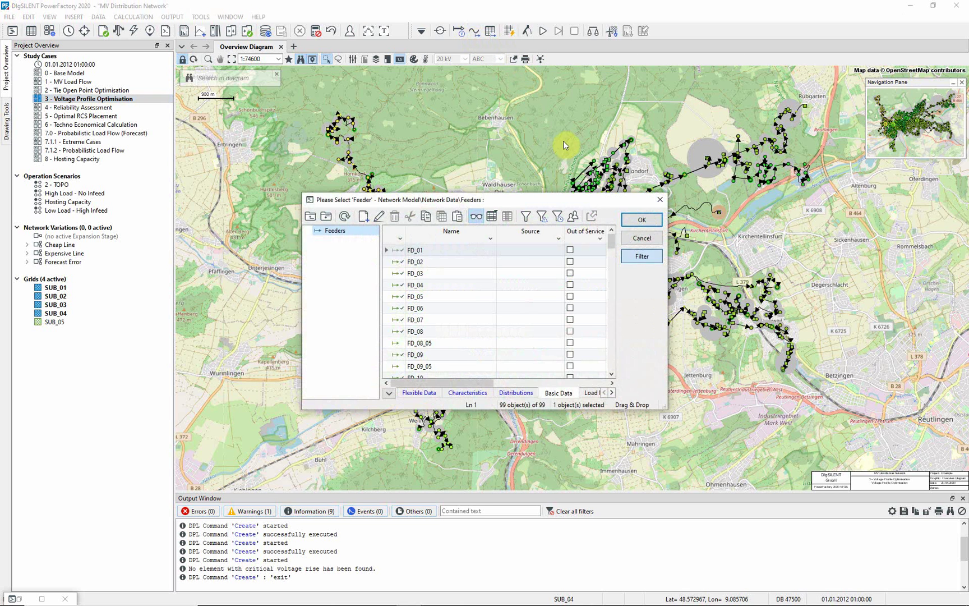
pyautogui.moveTo(610, 242); pyautogui.dragTo(599, 299)
pyautogui.click(393, 284)
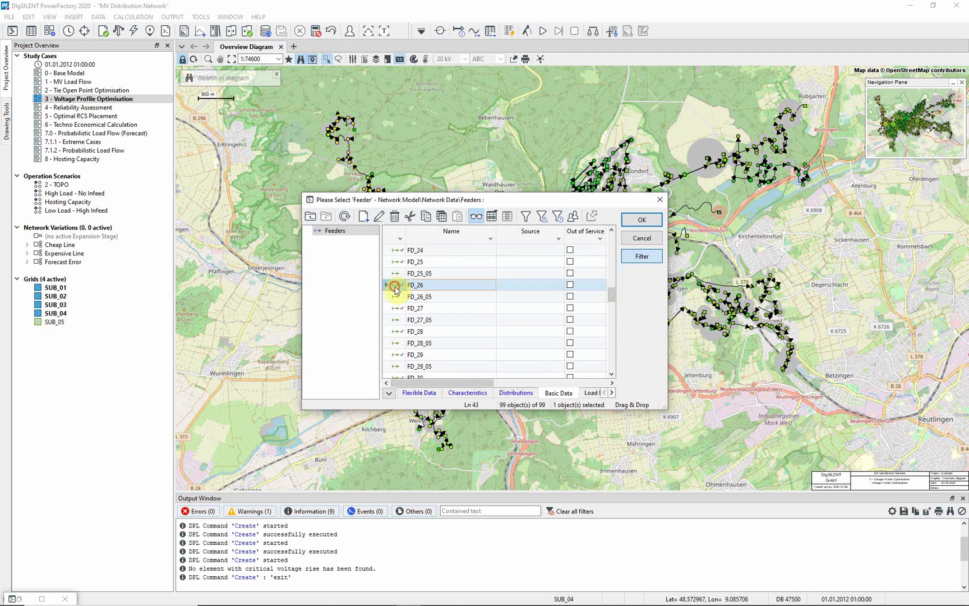
pyautogui.click(648, 222)
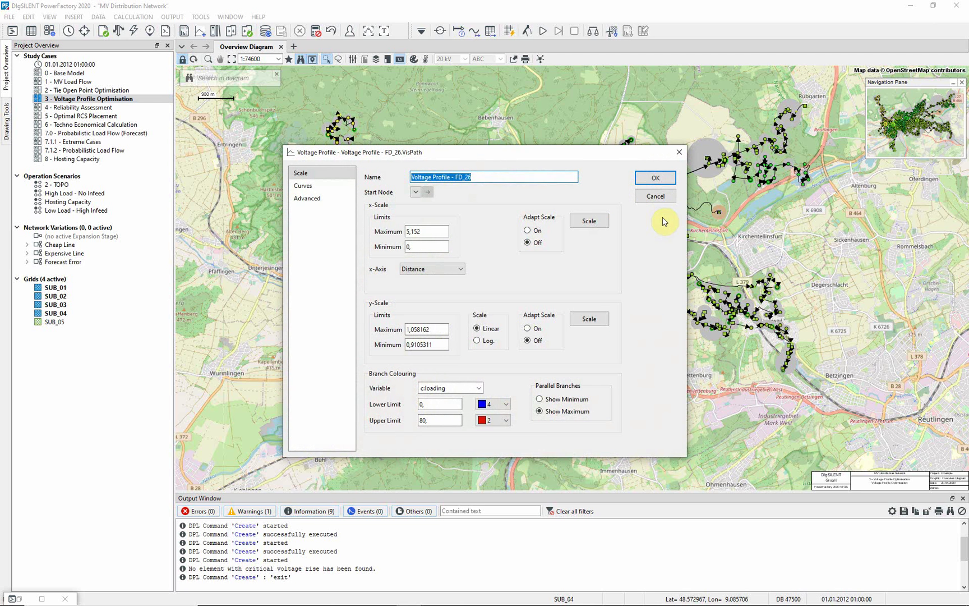
pyautogui.click(661, 181)
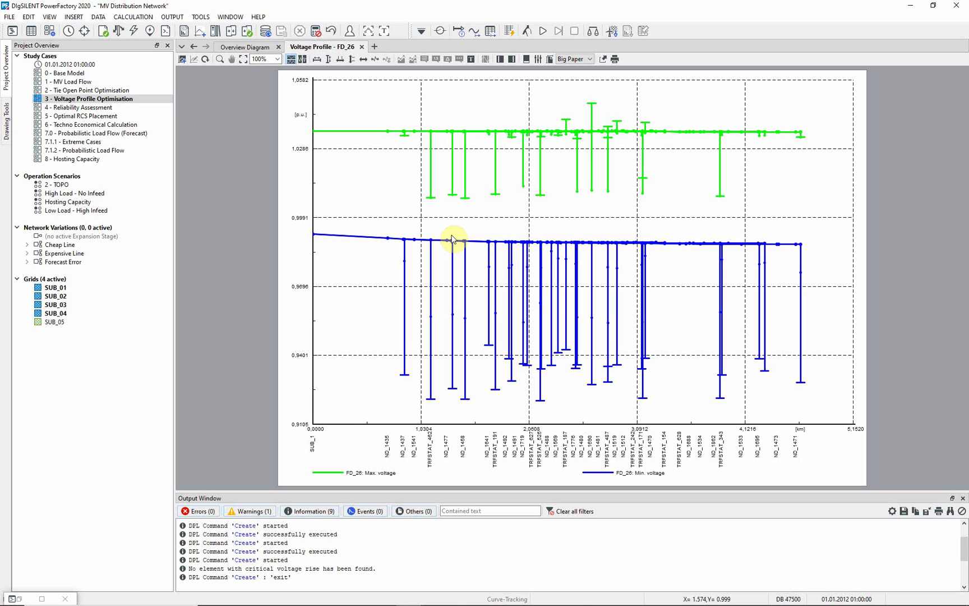
# - Inspect load LD_MV_267 from the FD_26 profile plot, then return to the overview map
pyautogui.doubleClick(405, 296)
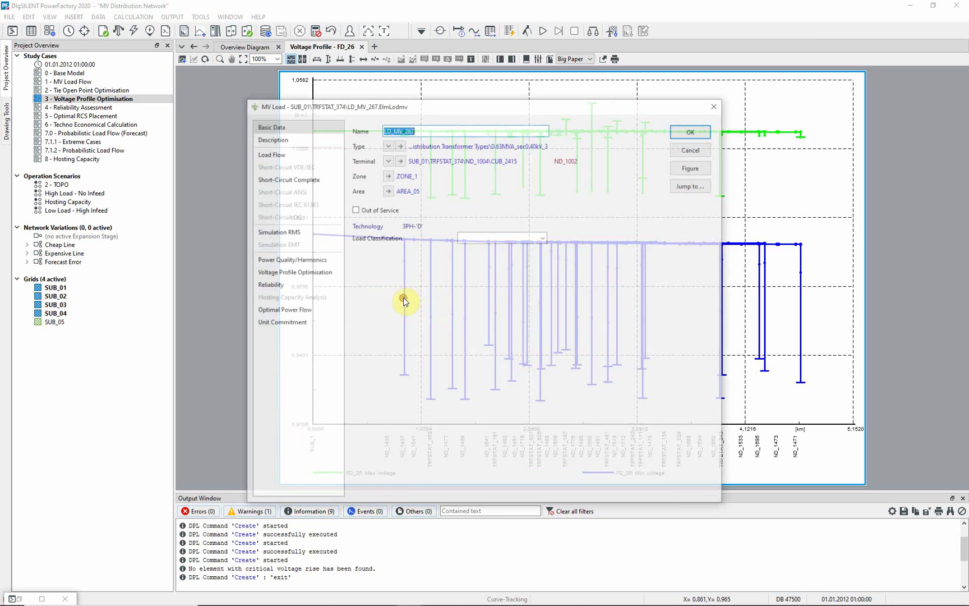
pyautogui.click(436, 304)
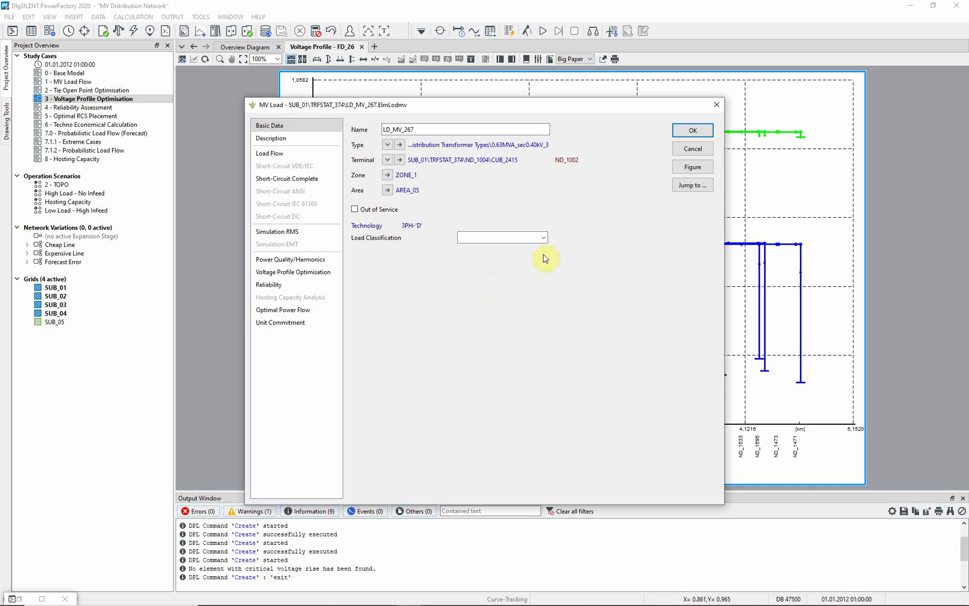
pyautogui.click(692, 131)
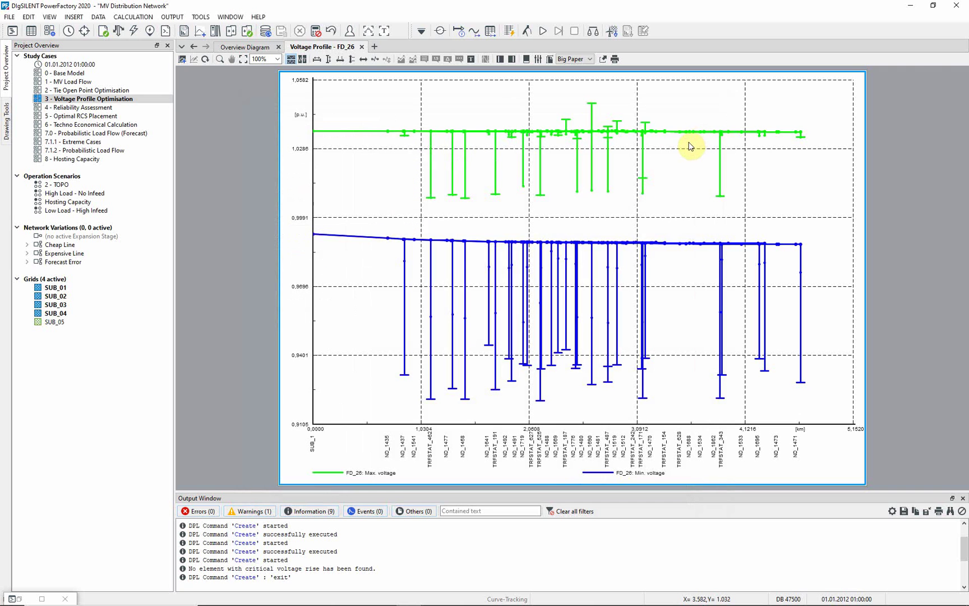
pyautogui.click(245, 48)
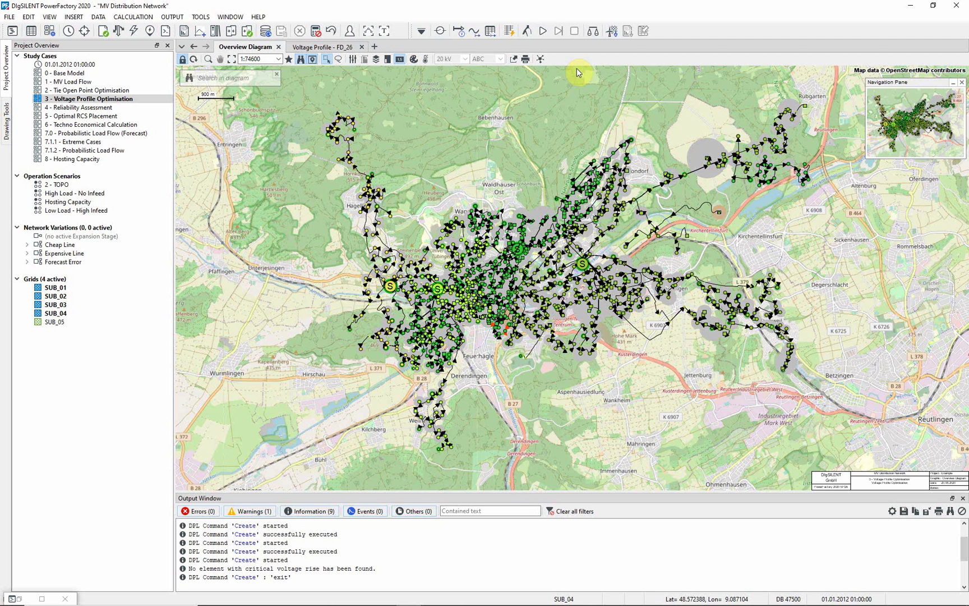
# - Save the current network state as a new operation scenario named 'Optimal Tap Position'
pyautogui.click(10, 17)
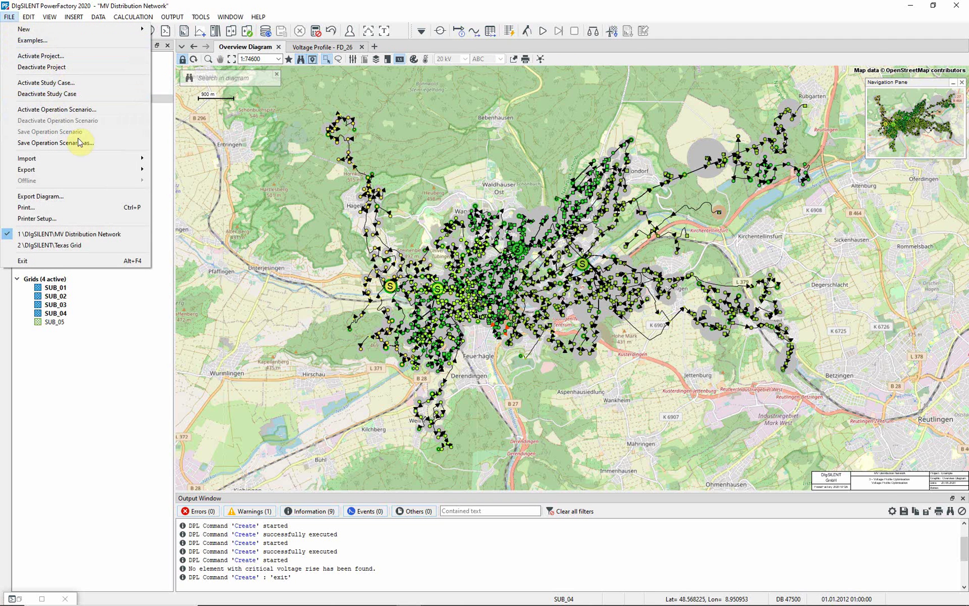
pyautogui.click(86, 145)
pyautogui.write('Opti')
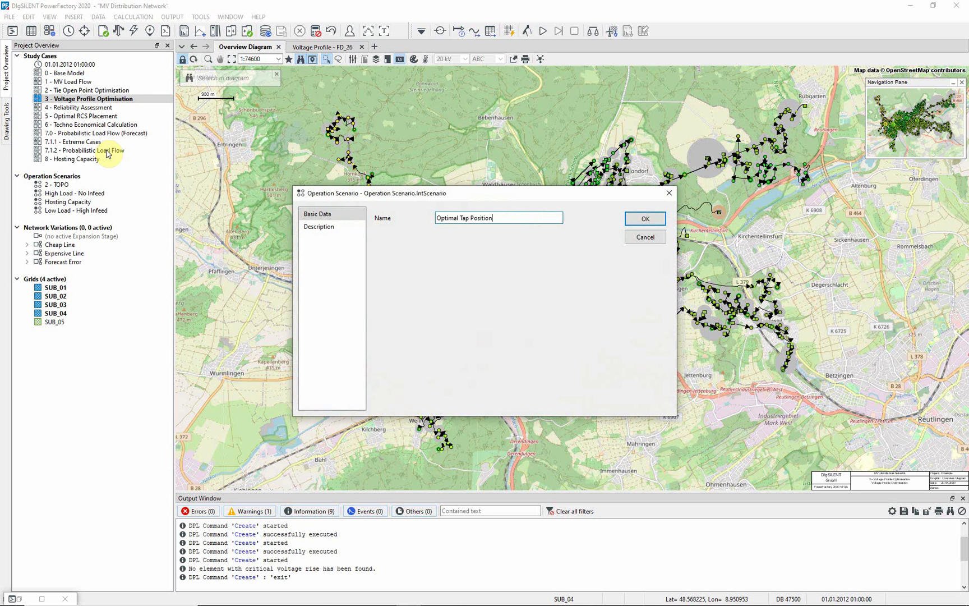
pyautogui.write('mal Tap Position')
pyautogui.click(627, 219)
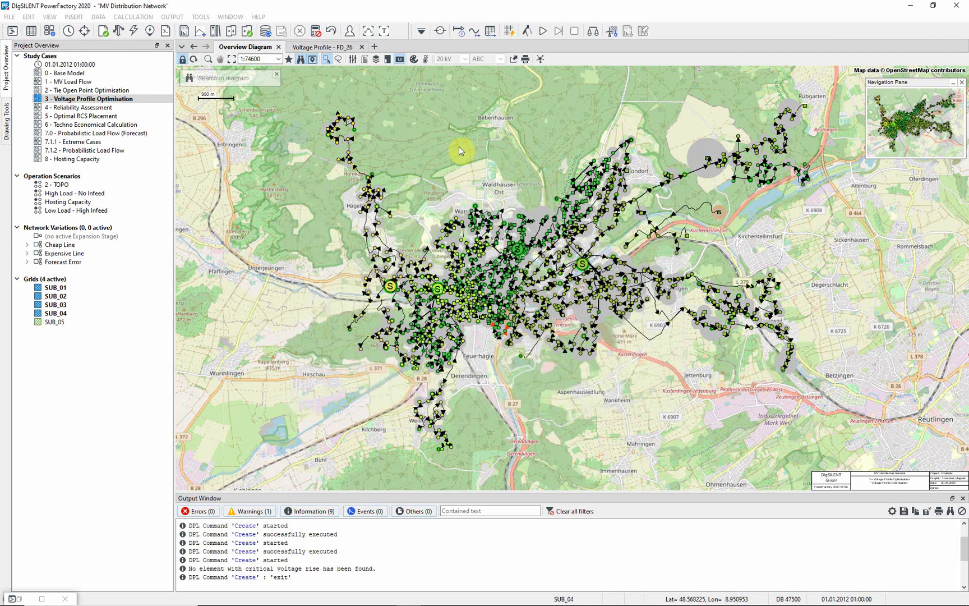
# - Update the database with the calculated MV load distribution transformer taps
pyautogui.click(266, 32)
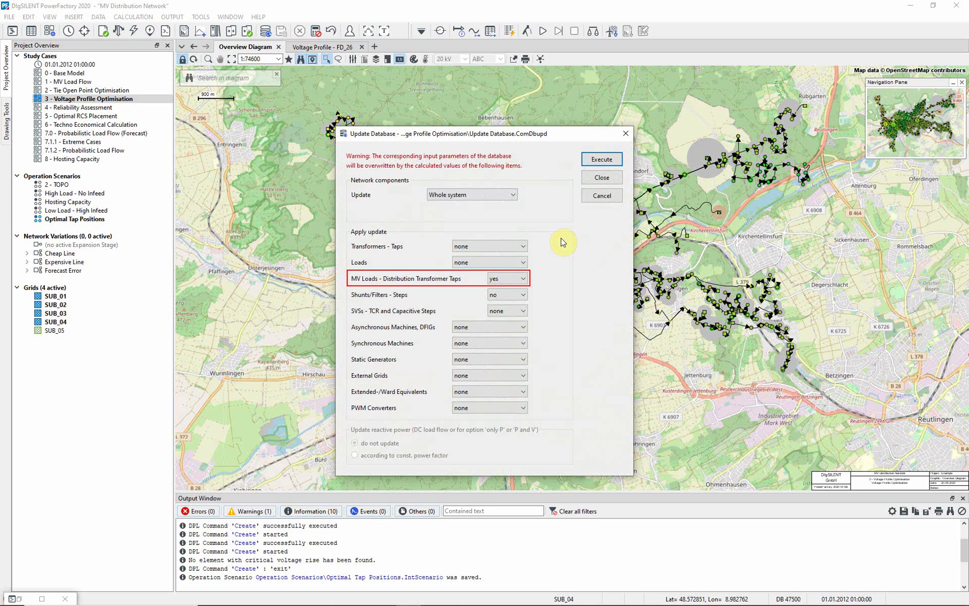
pyautogui.click(595, 159)
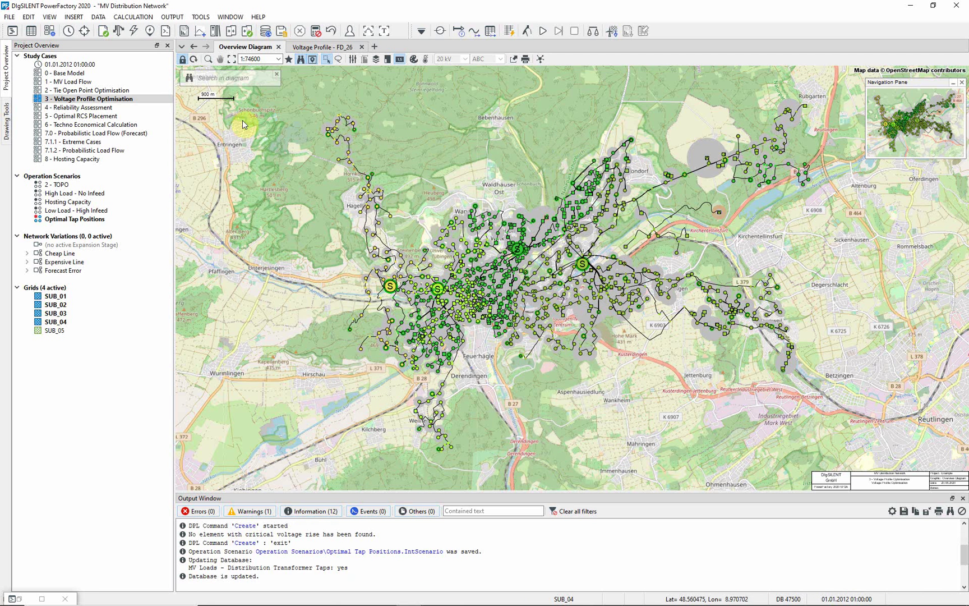
# - List all 950 MV loads in the Network Model Manager and page down
pyautogui.click(32, 31)
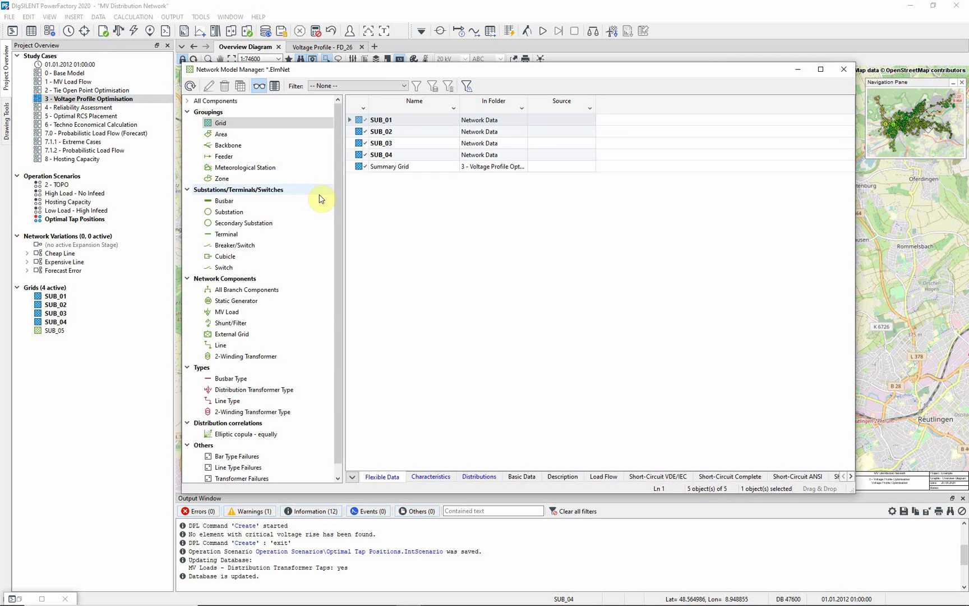
pyautogui.click(230, 312)
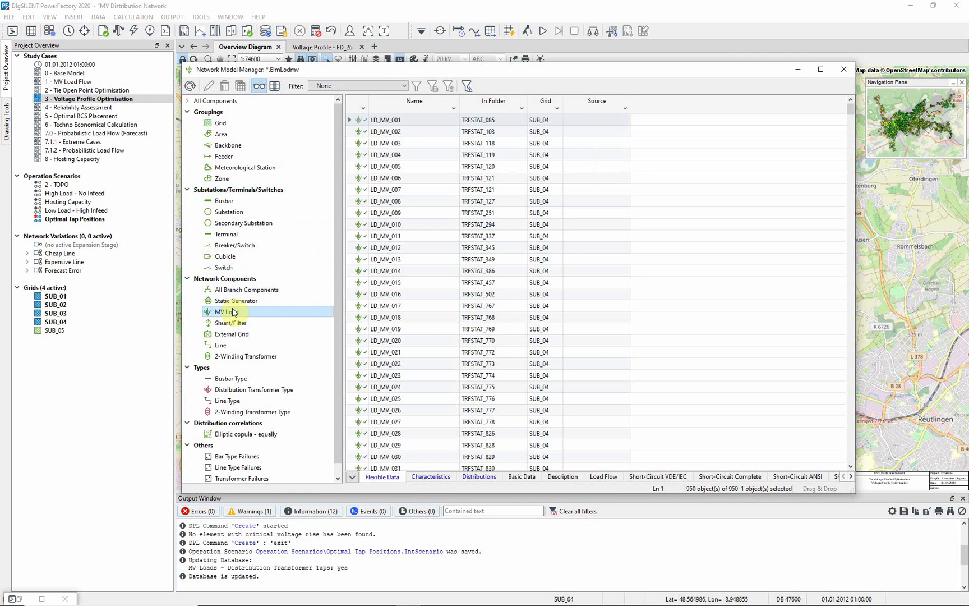
pyautogui.click(850, 170)
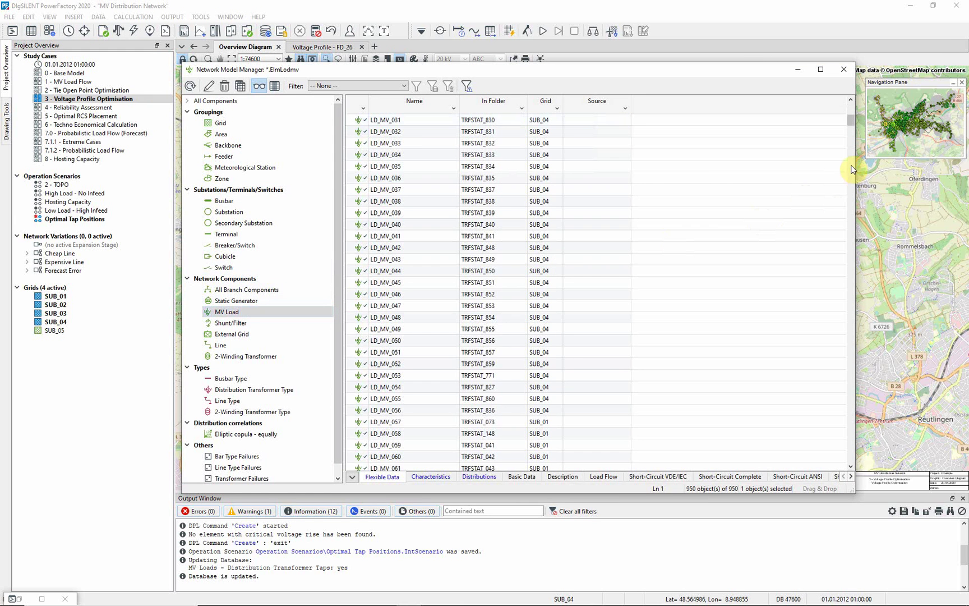
pyautogui.click(850, 169)
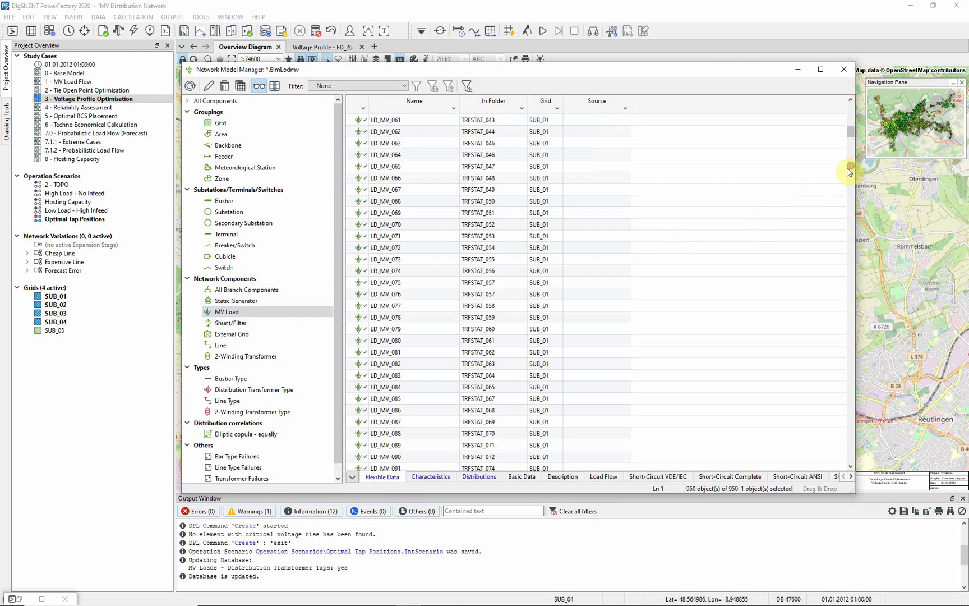
# - Confirm that load LD_MV_086 now has load flow tap position 0
pyautogui.doubleClick(352, 414)
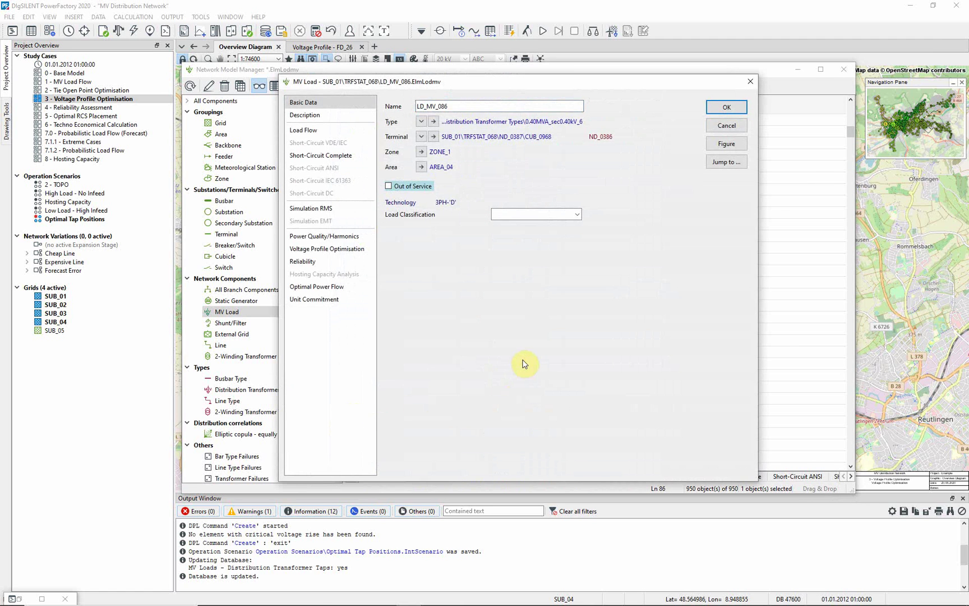
pyautogui.click(333, 134)
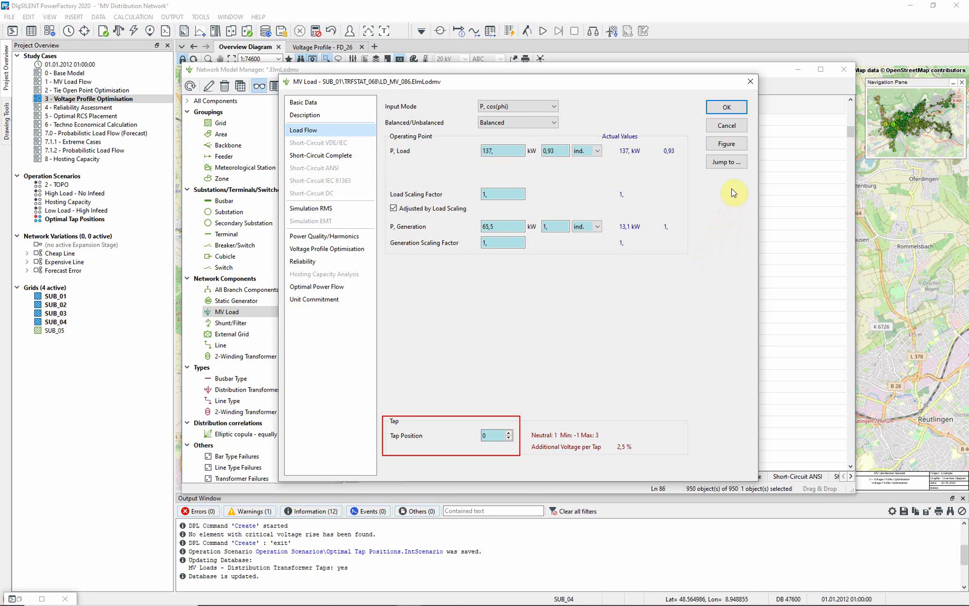
pyautogui.click(727, 107)
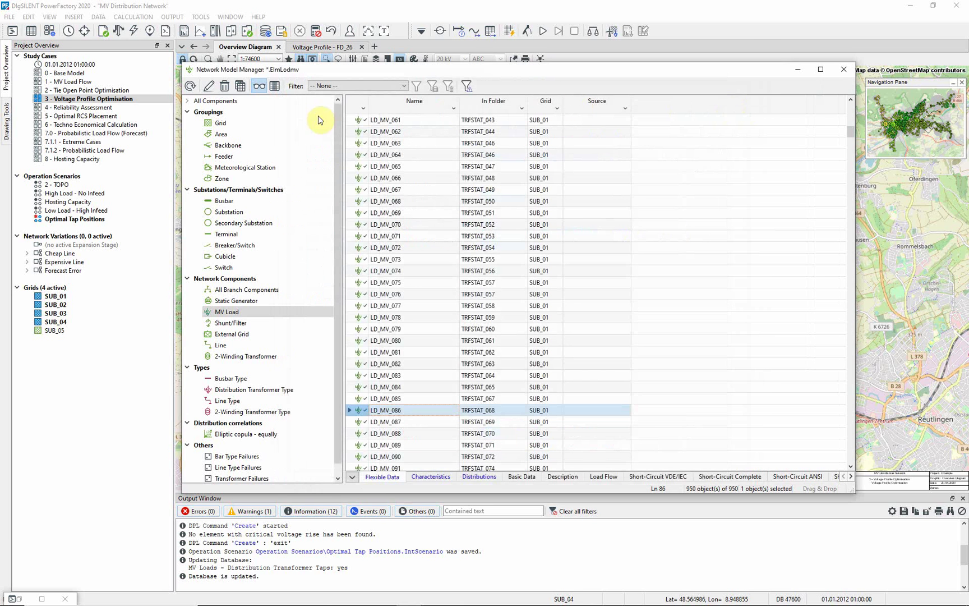
# - Deactivate the Optimal Tap Positions scenario saving its changes, then reopen load LD_MV_086's data
pyautogui.rightClick(80, 219)
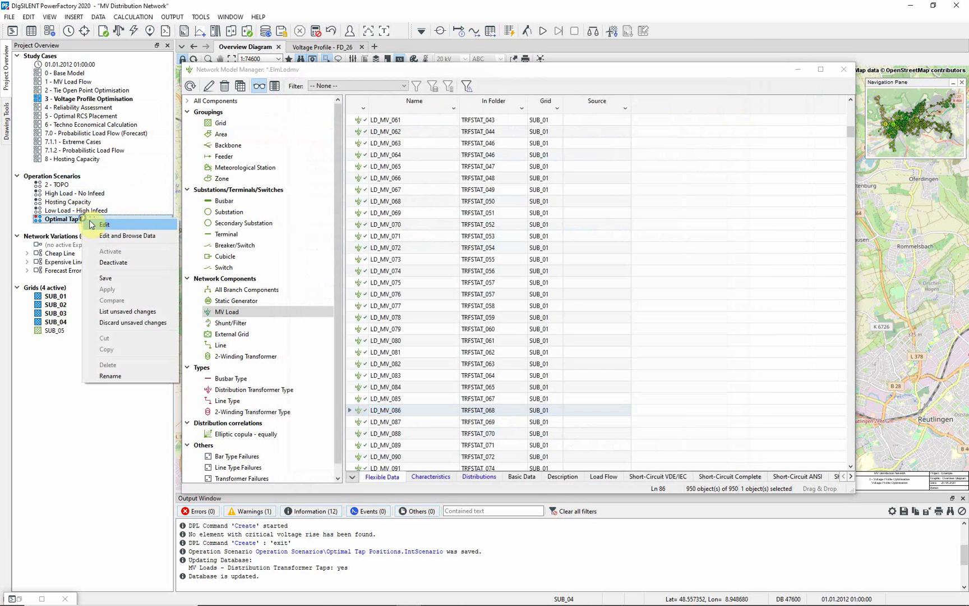
pyautogui.click(113, 262)
pyautogui.click(475, 330)
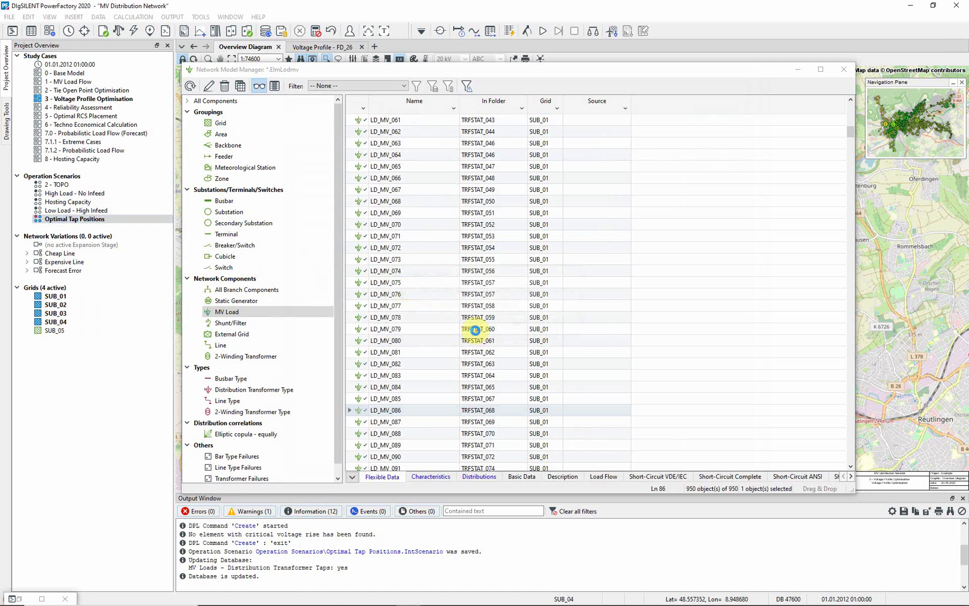
pyautogui.doubleClick(358, 409)
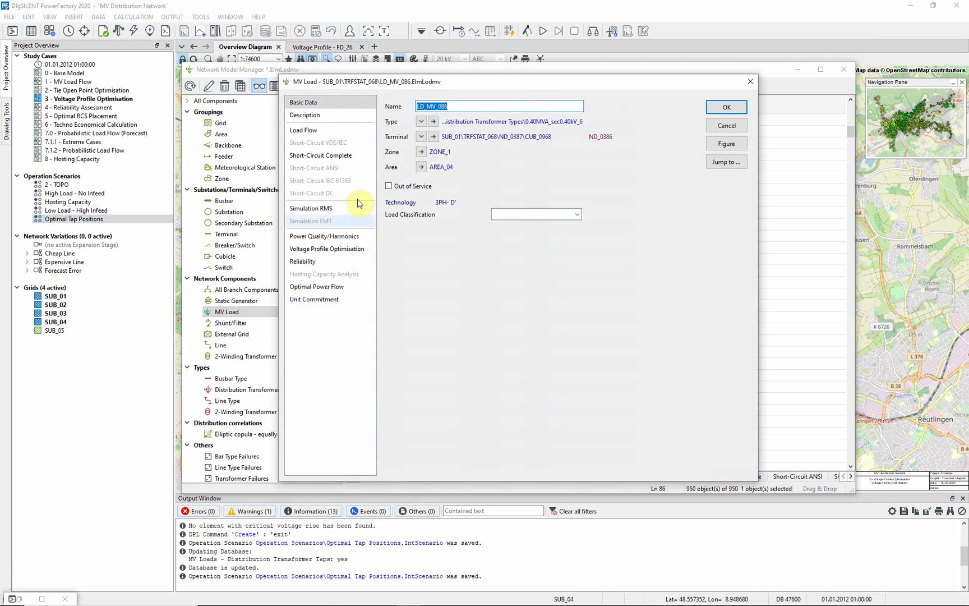